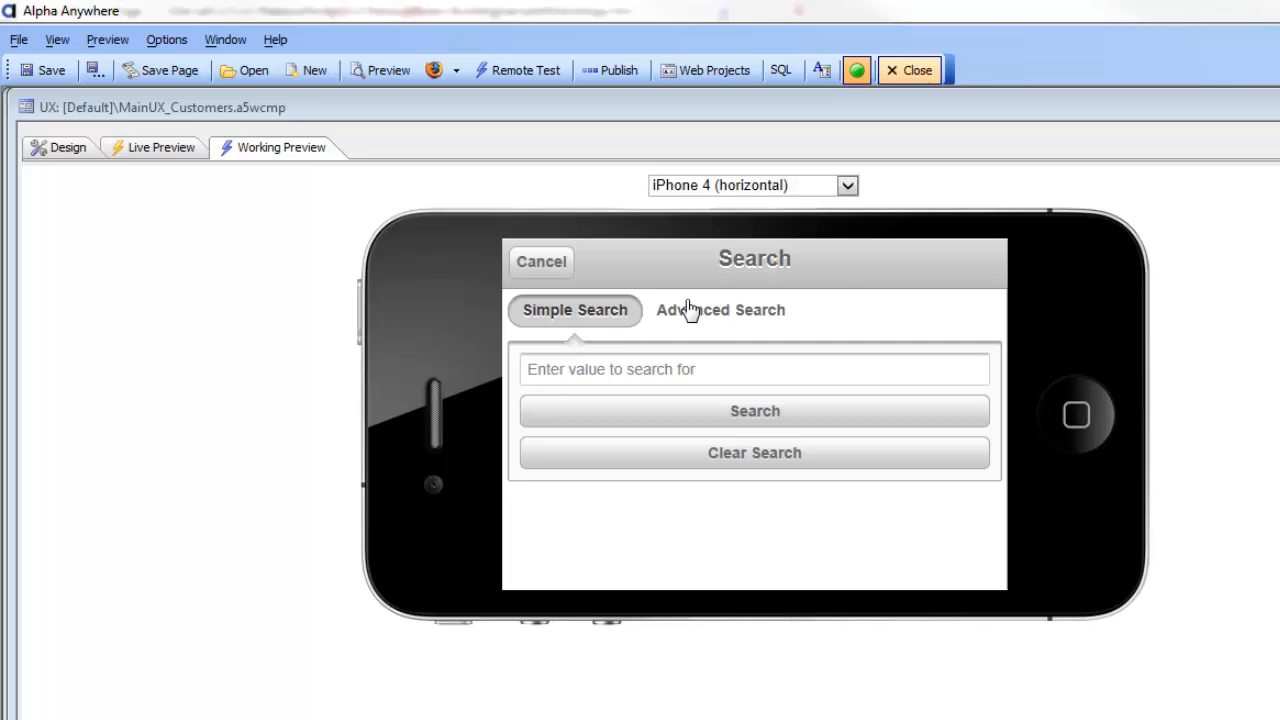
Compare the Simple Search and Advanced Search tabs of the MainUX_Customers search screen in the phone preview
click(731, 312)
click(578, 314)
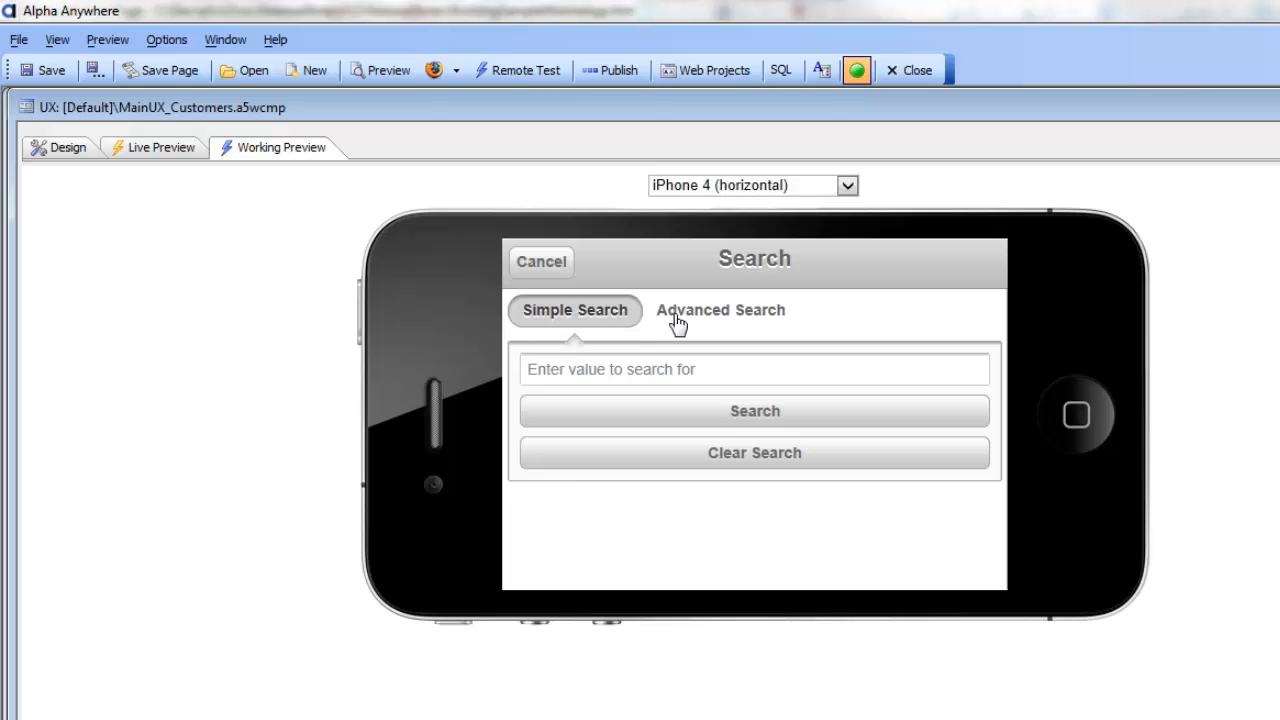
click(727, 318)
click(593, 322)
click(700, 316)
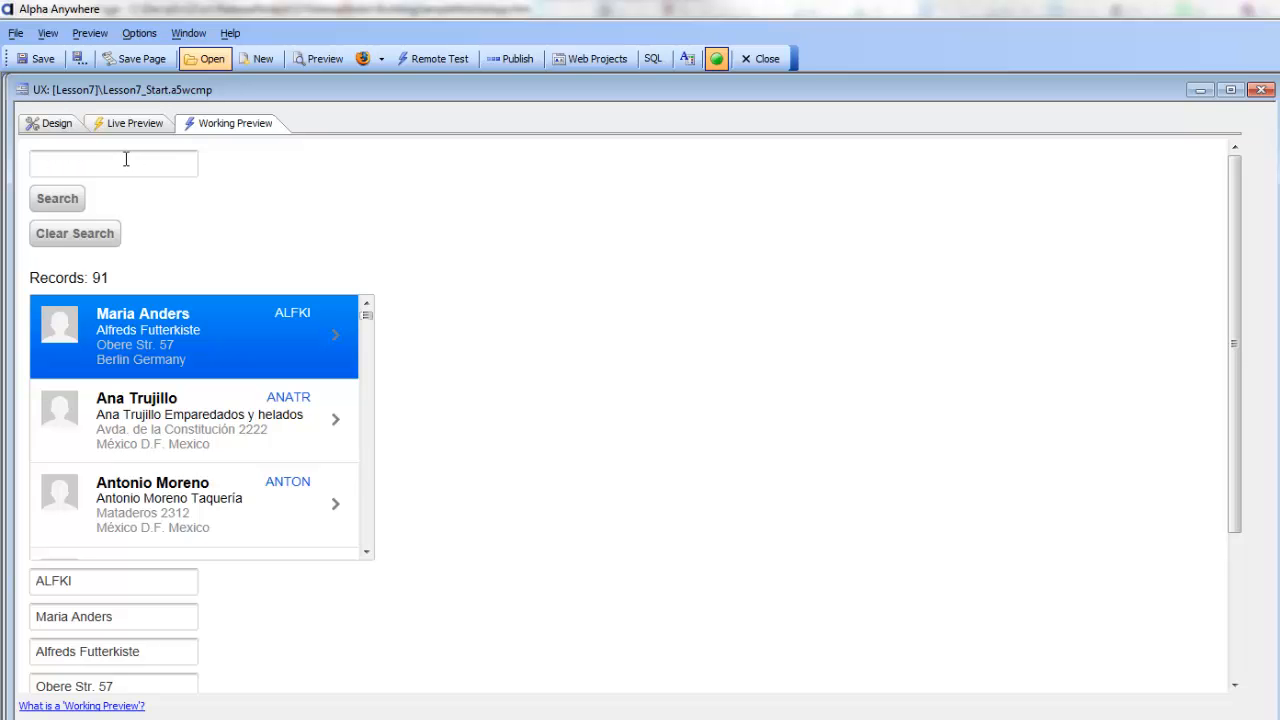
In the Lesson7_Start design, enable a watermark on the Search textbox with the text "Enter value to search for"
click(55, 125)
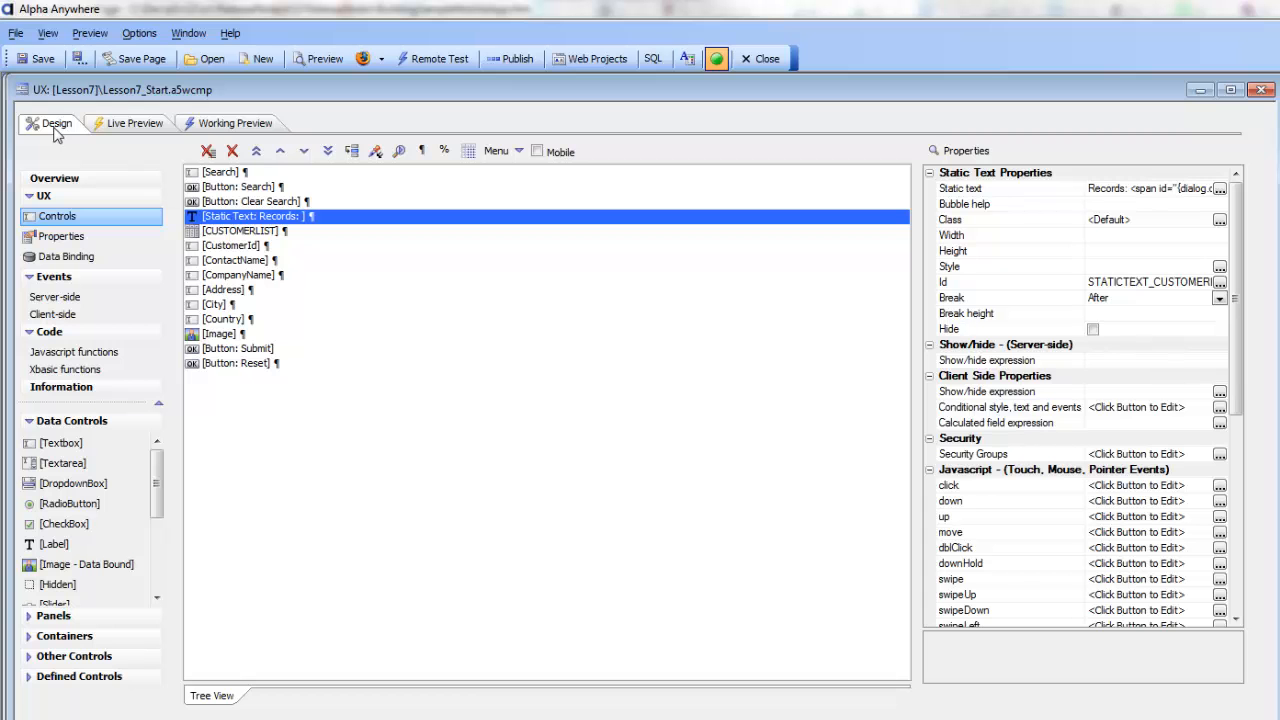
click(212, 175)
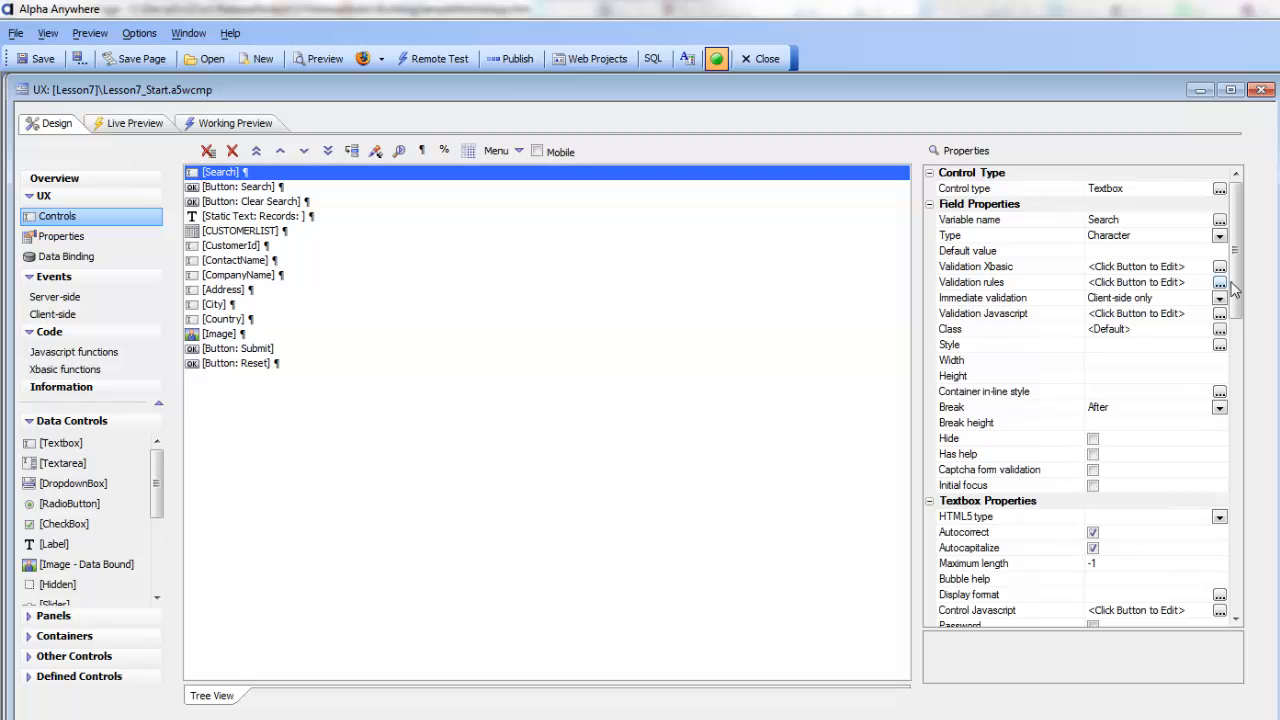
drag(1238, 278, 1257, 364)
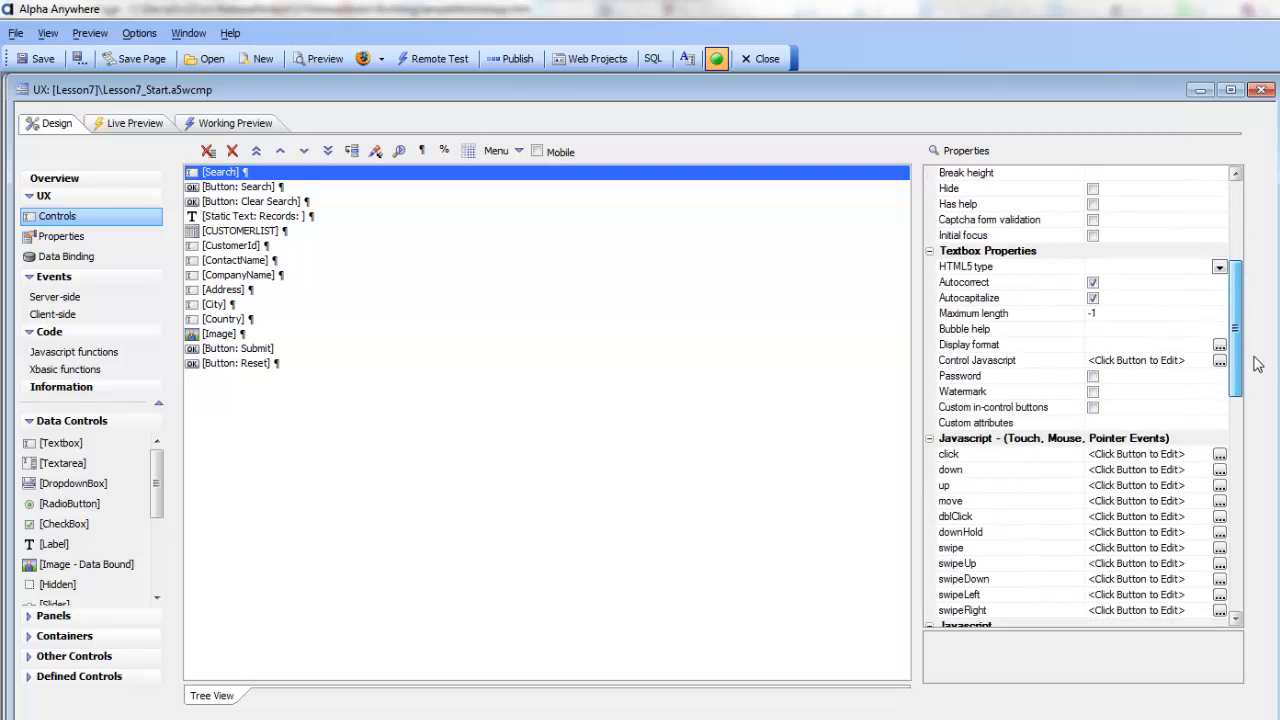
click(1093, 392)
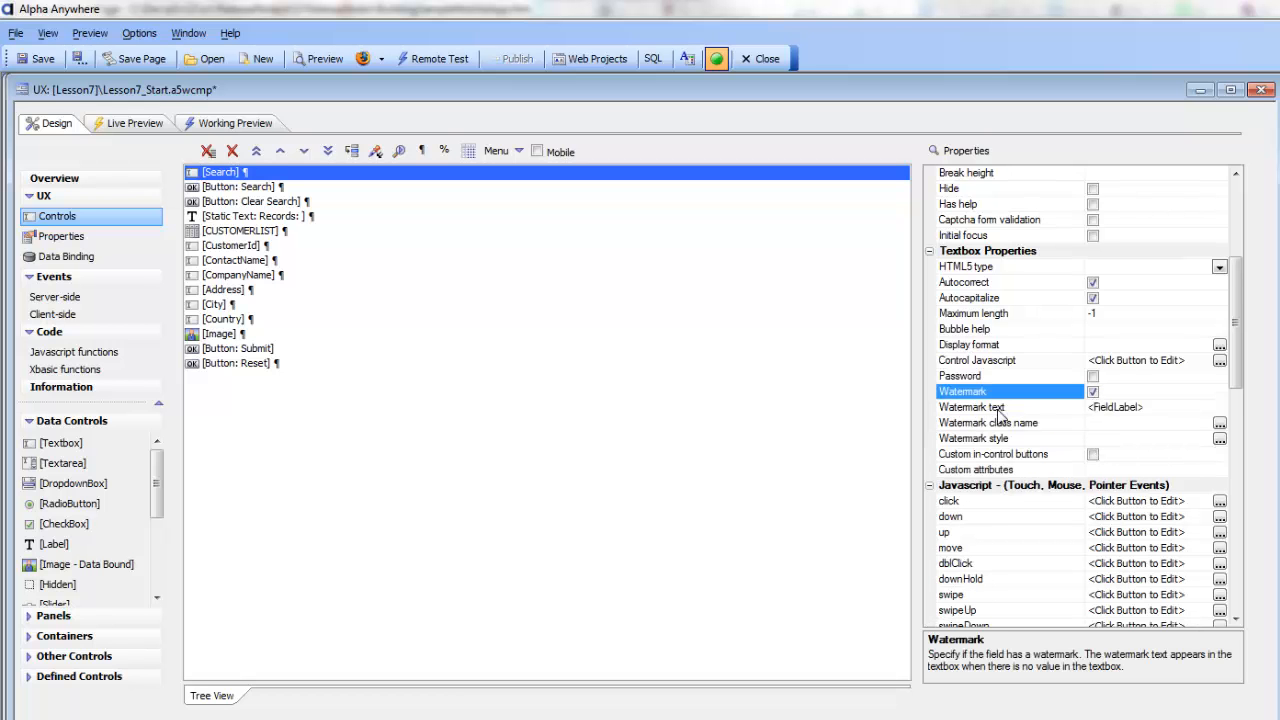
click(997, 409)
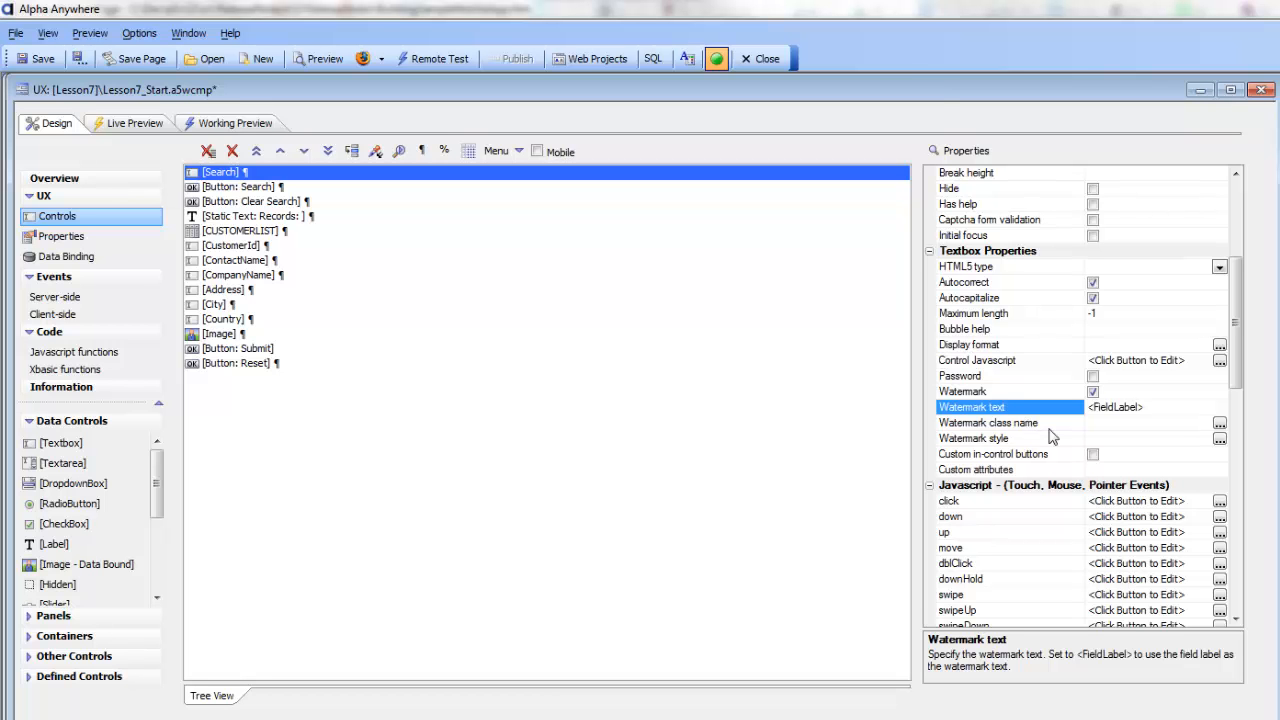
text(Enter value to search for)
click(973, 426)
click(968, 410)
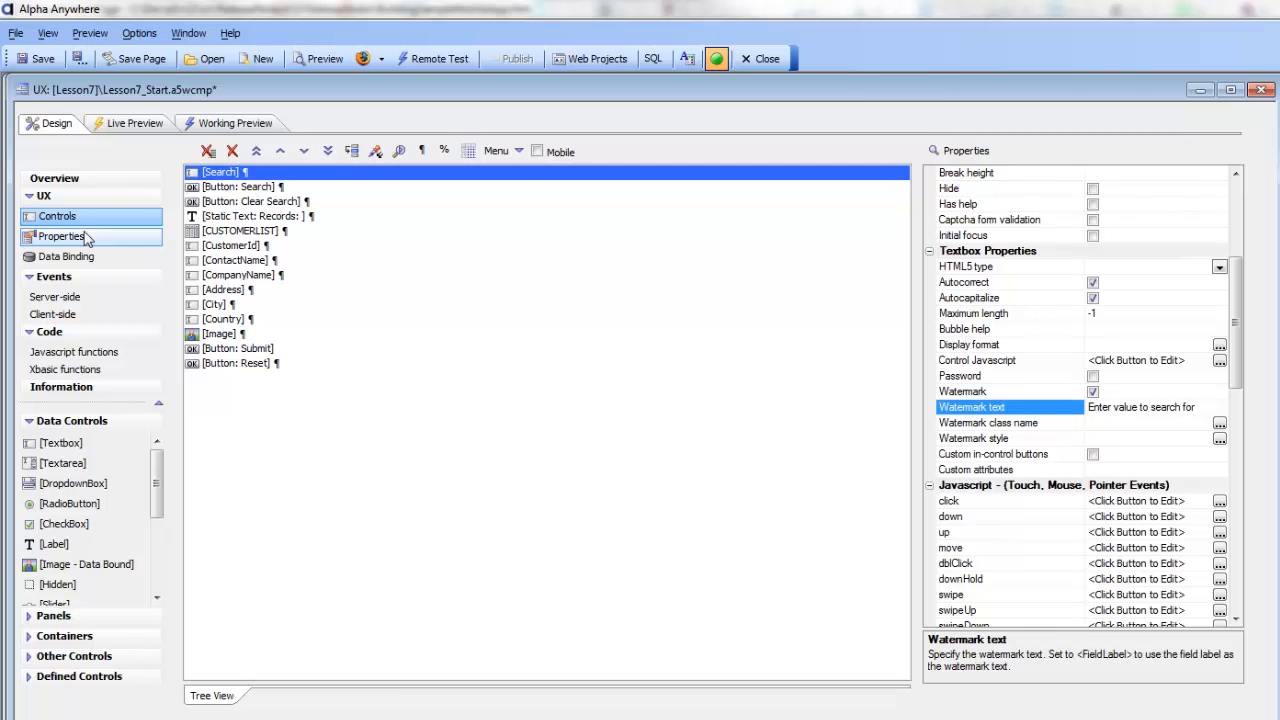
Wrap the Search textbox and the Search and Clear Search buttons in a tab control with panes titled Simple Search and Advanced Search
drag(230, 175, 229, 207)
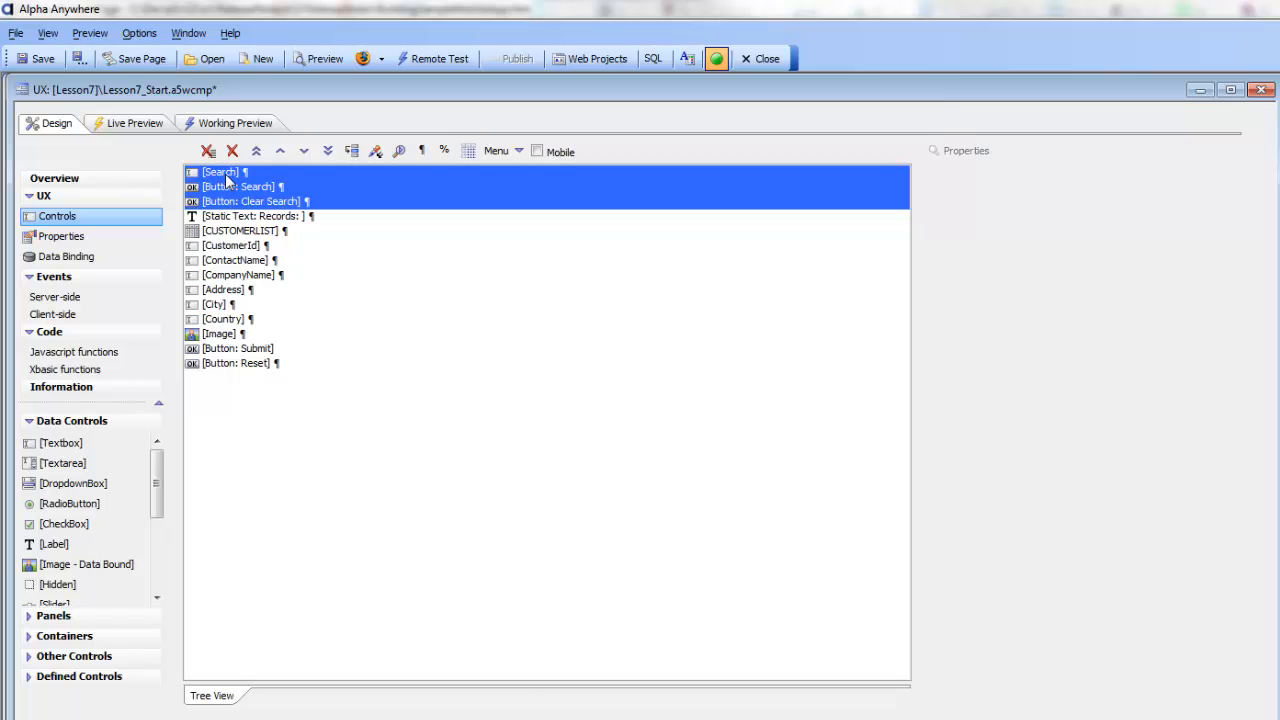
click(225, 173)
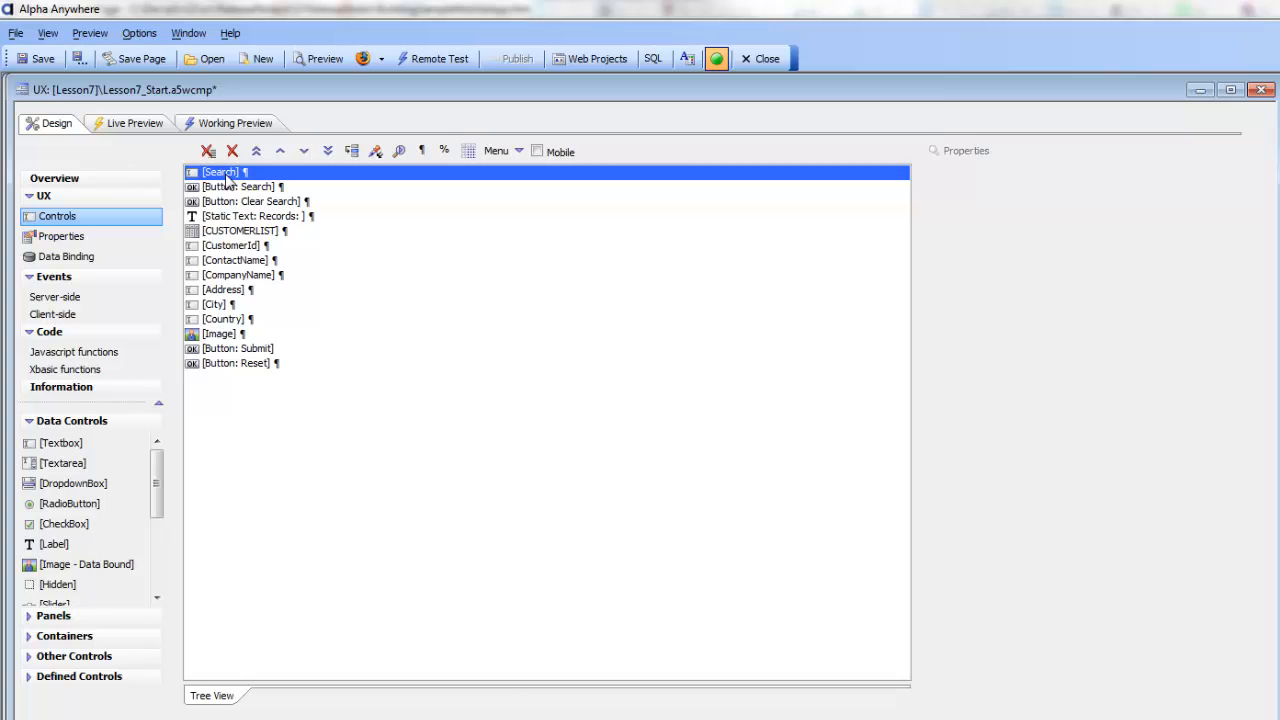
drag(226, 178, 230, 205)
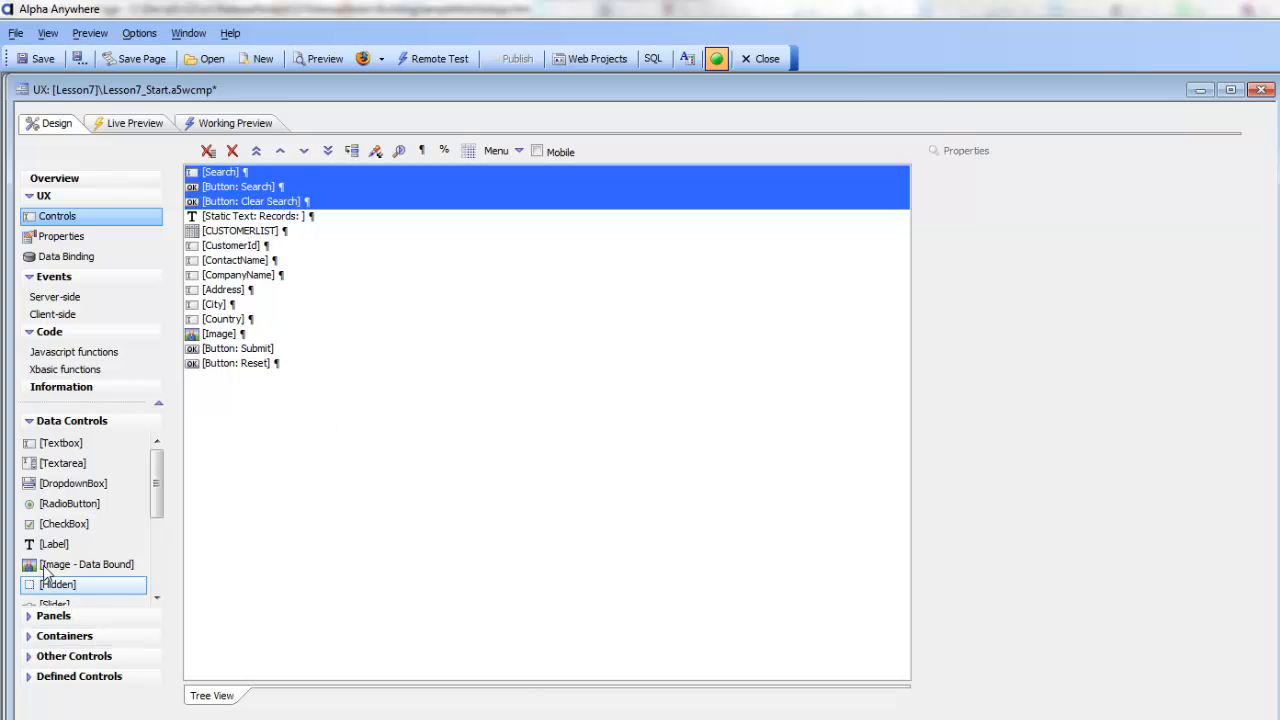
click(30, 637)
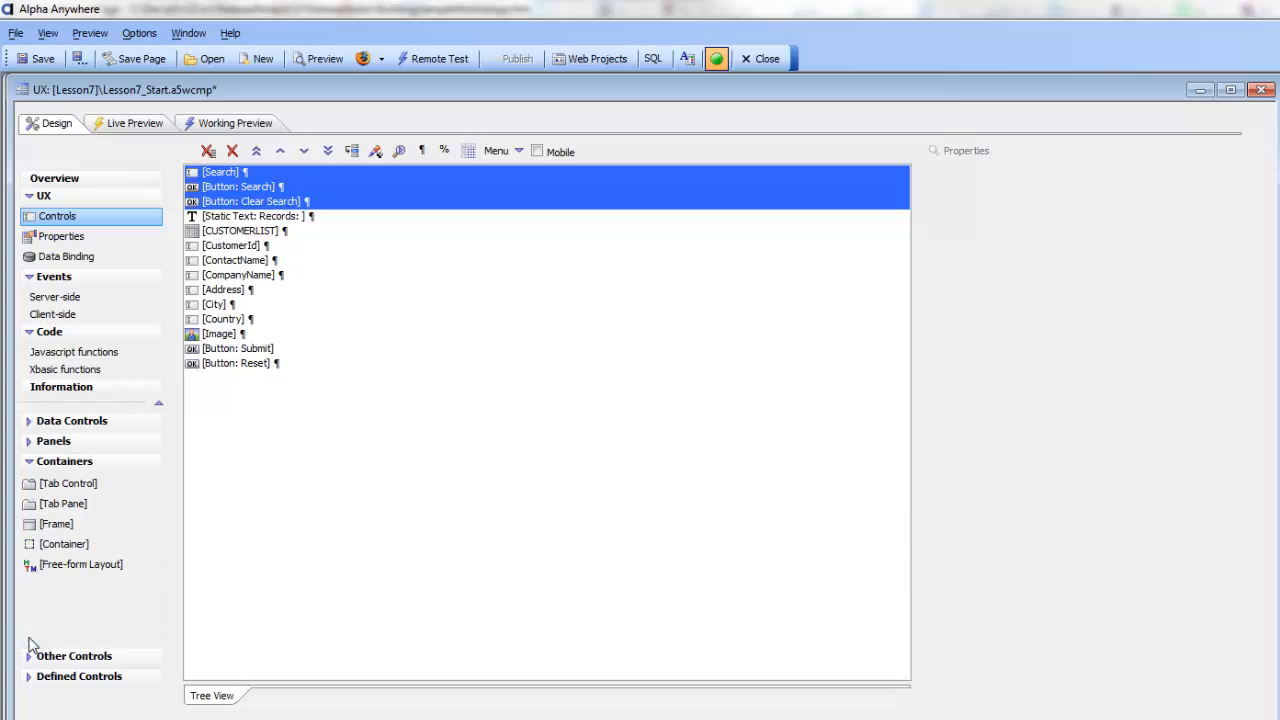
double_click(77, 490)
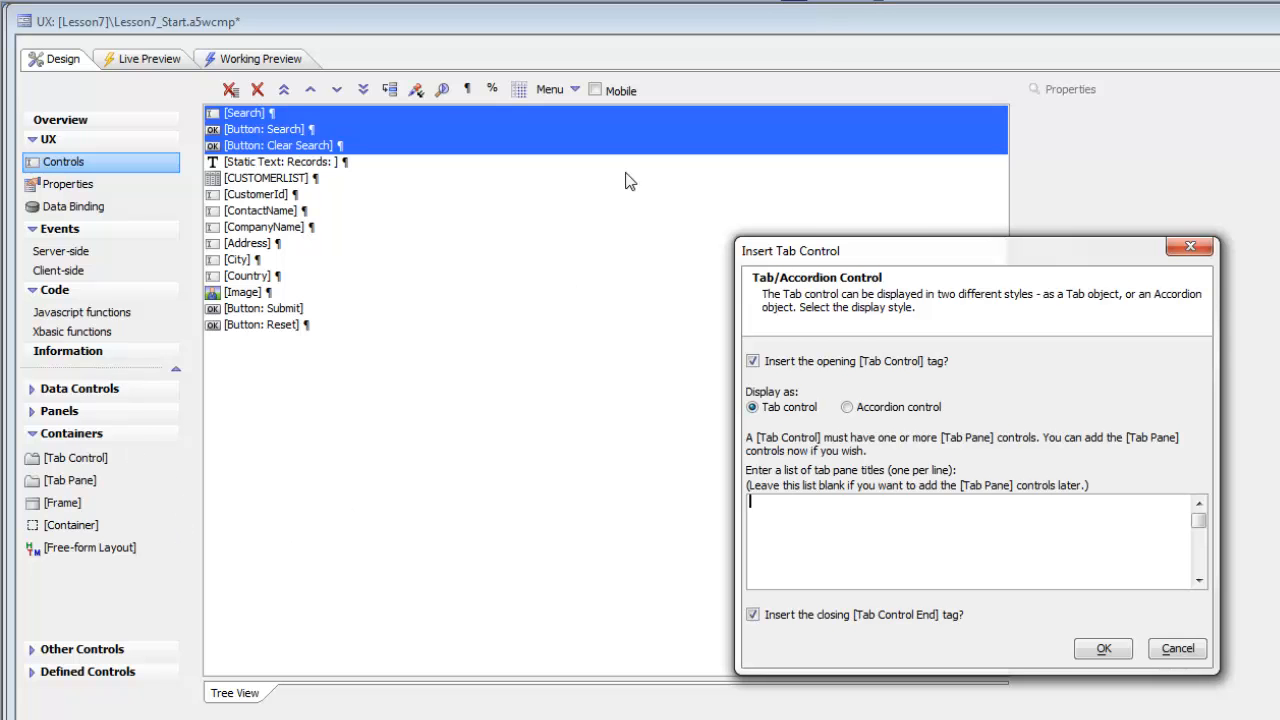
drag(997, 251, 802, 218)
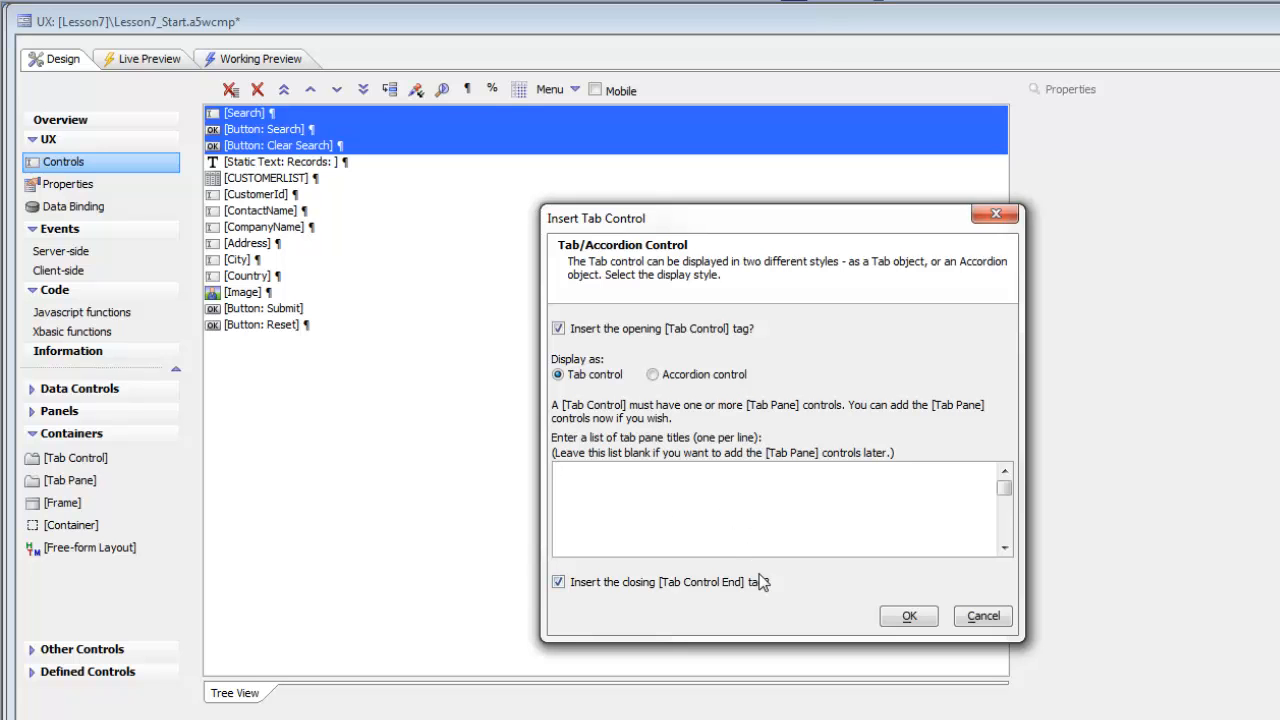
text(Se)
key(BackSpace)
text(imple )
text(Search )
text(A)
text(dvance)
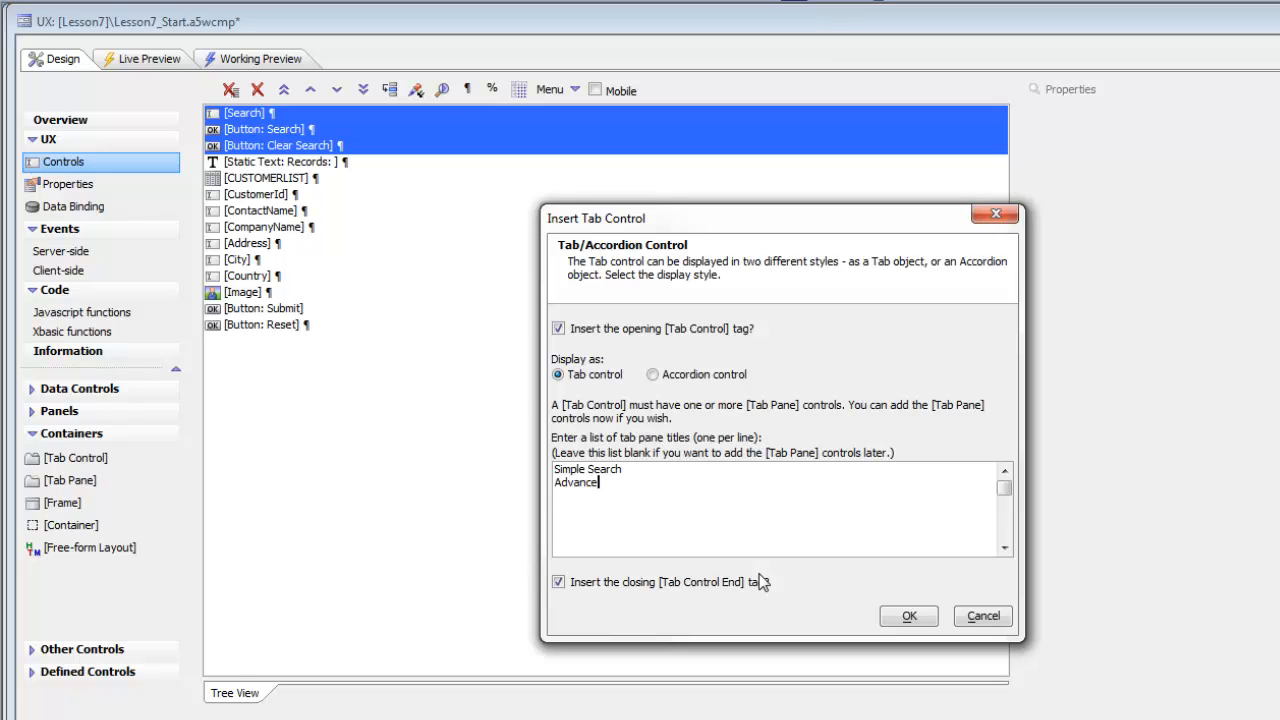
text(d Search)
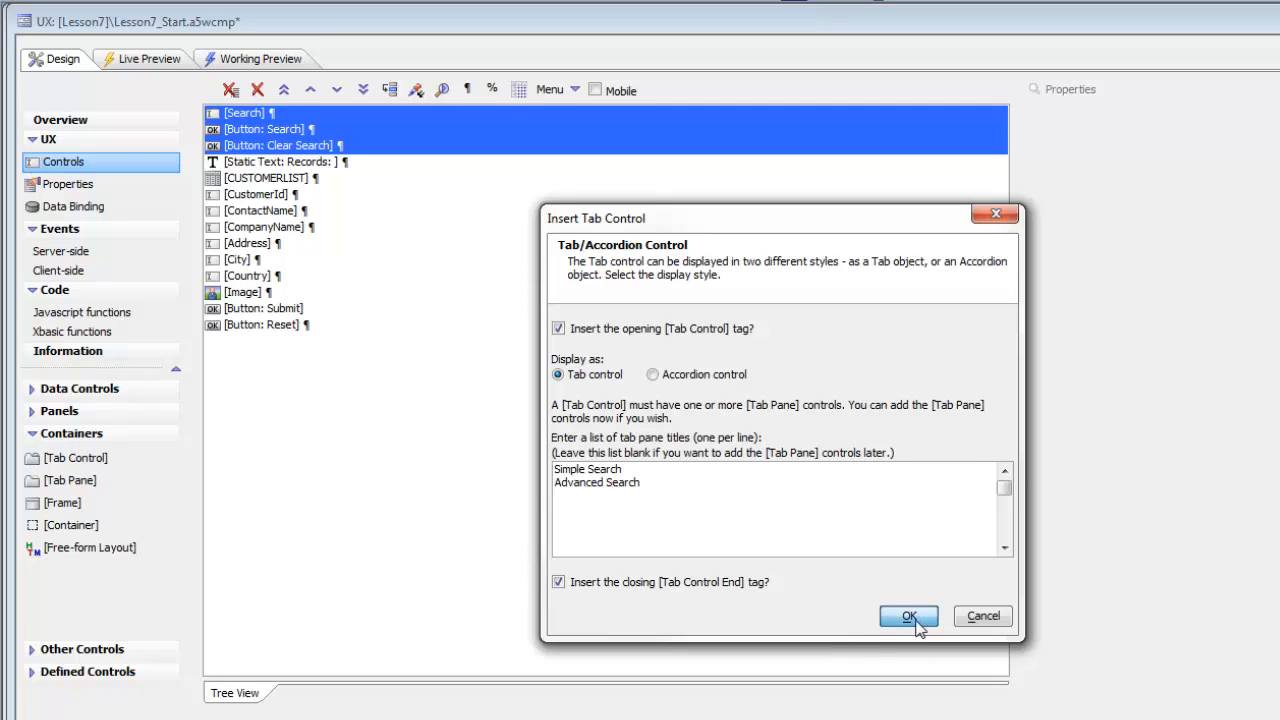
click(911, 618)
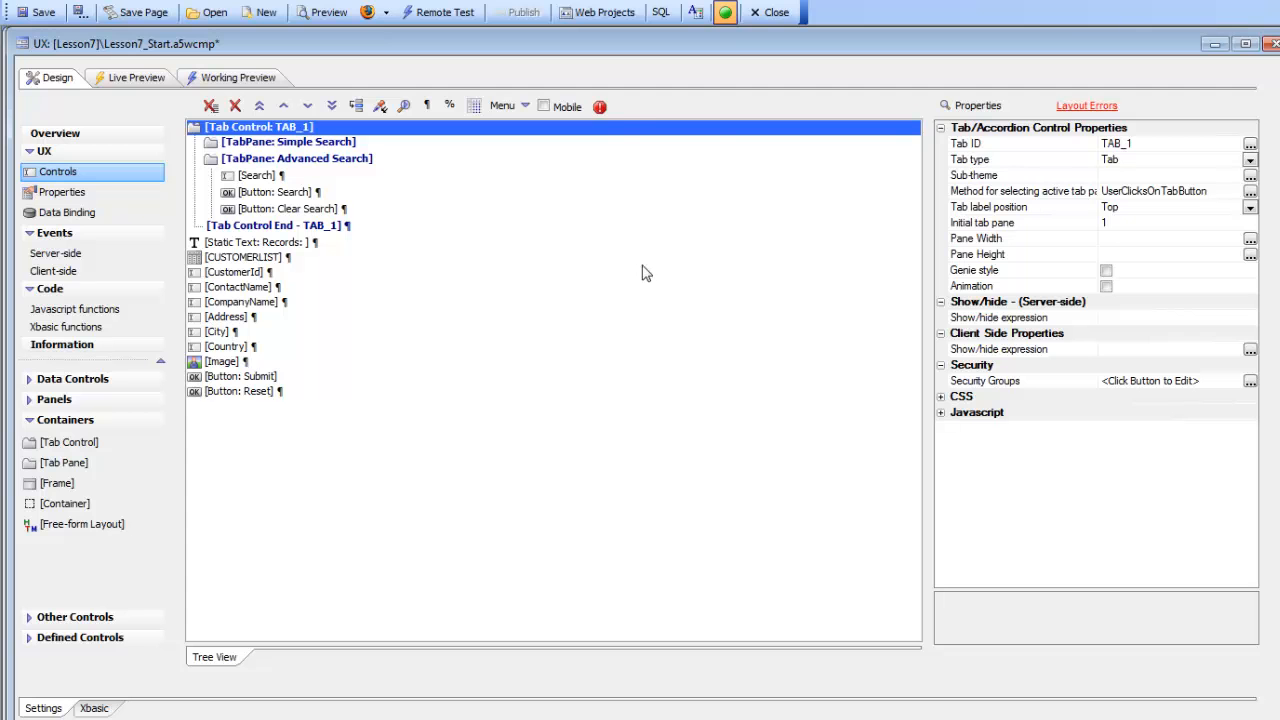
Check the layout errors and move the Advanced Search pane below the Clear Search button so all three search controls belong to Simple Search
click(600, 108)
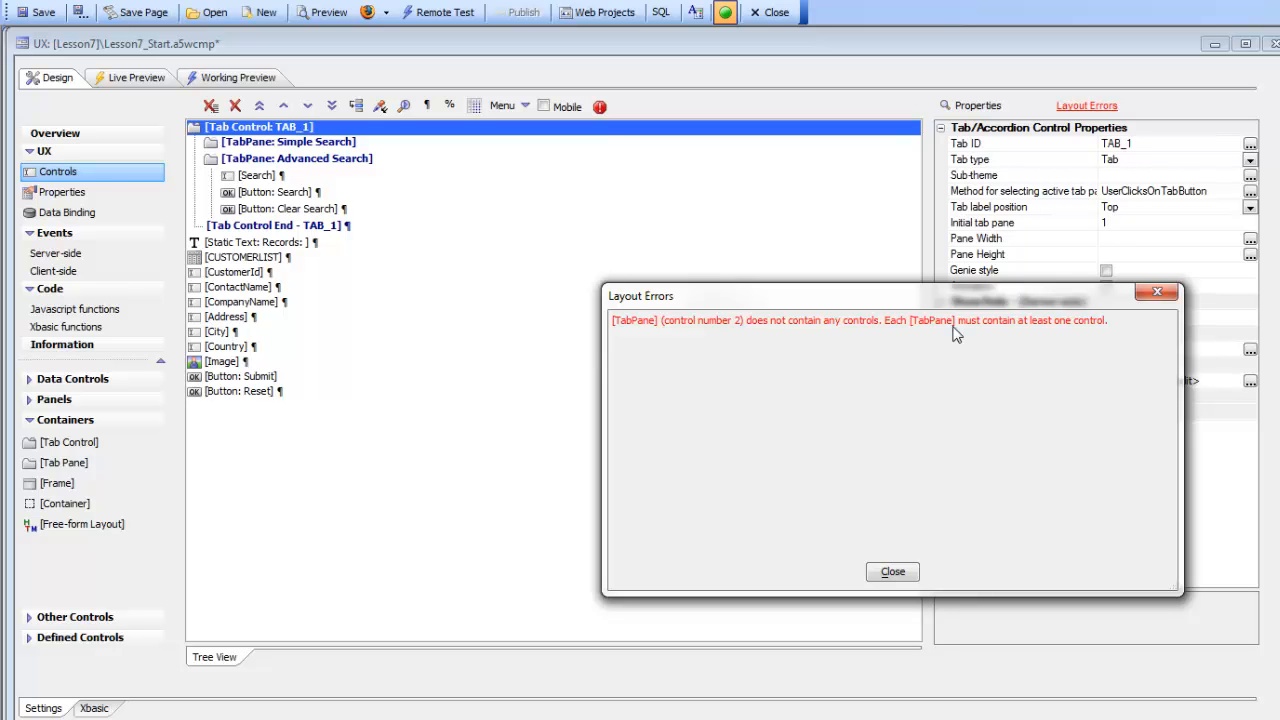
click(893, 573)
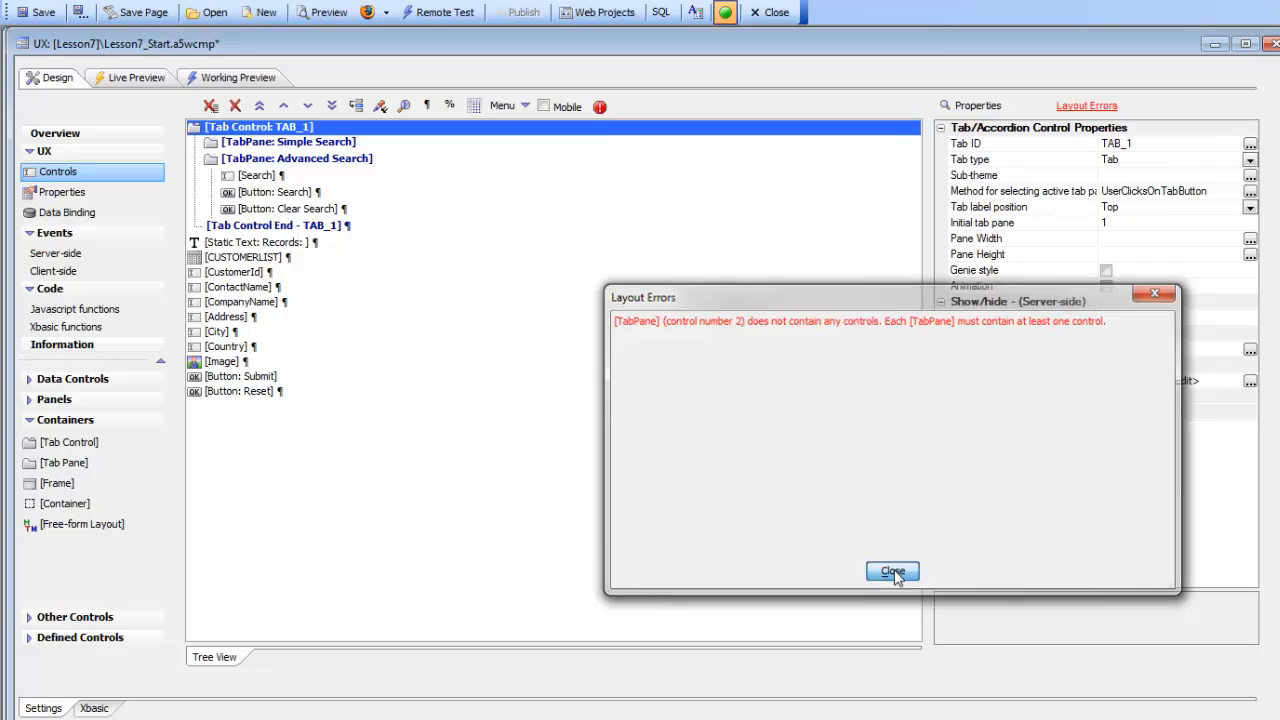
click(893, 573)
click(322, 160)
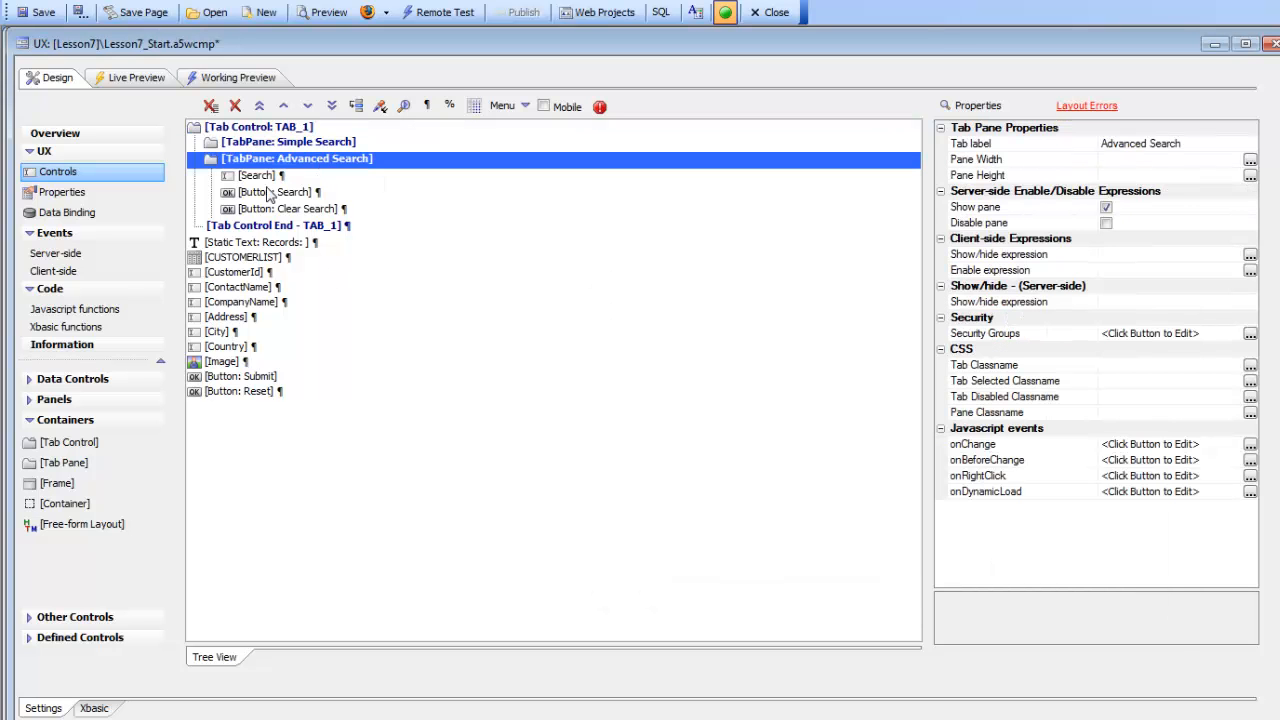
click(307, 106)
click(307, 106)
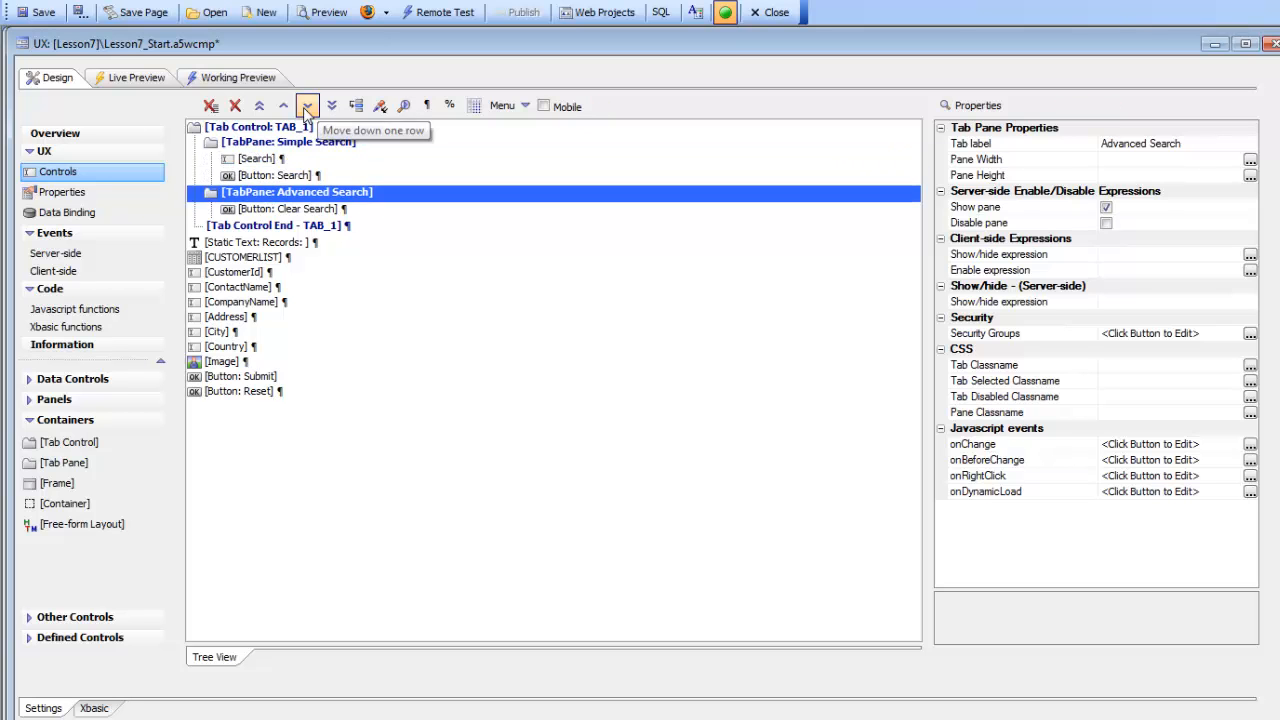
click(307, 106)
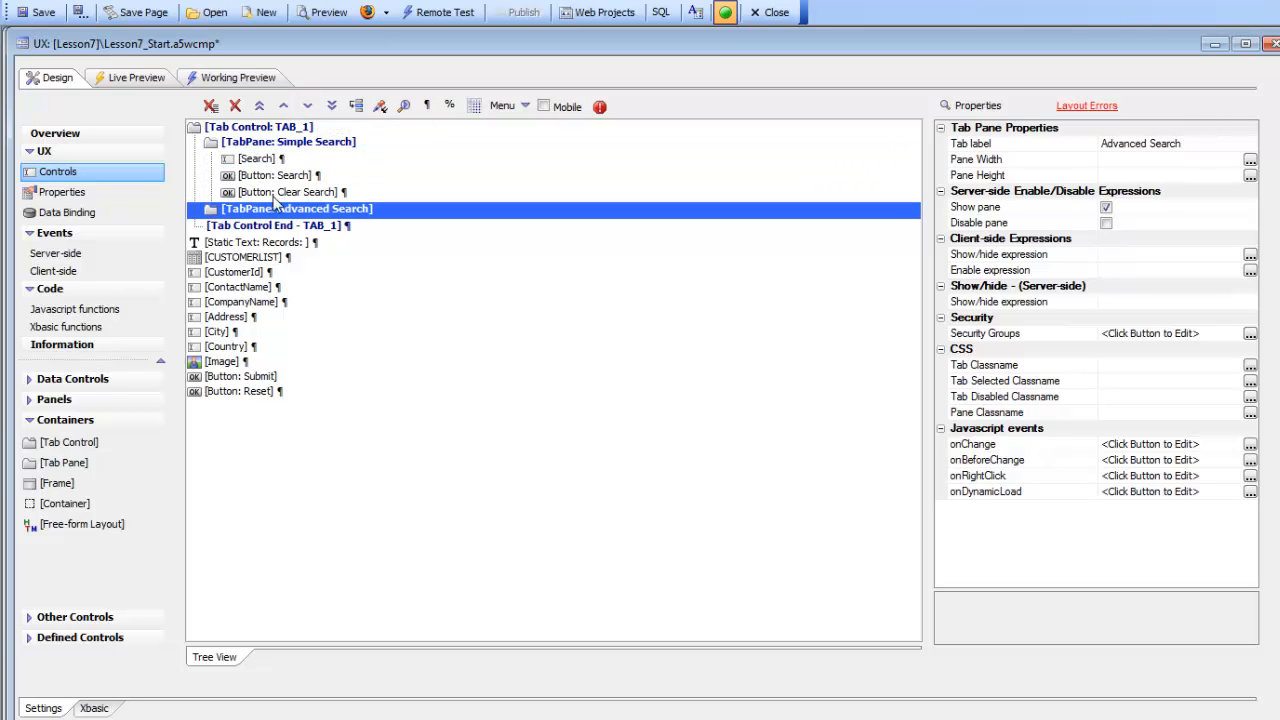
Review the tab control's structure, from the Simple Search pane and its controls to the Advanced Search pane
click(270, 132)
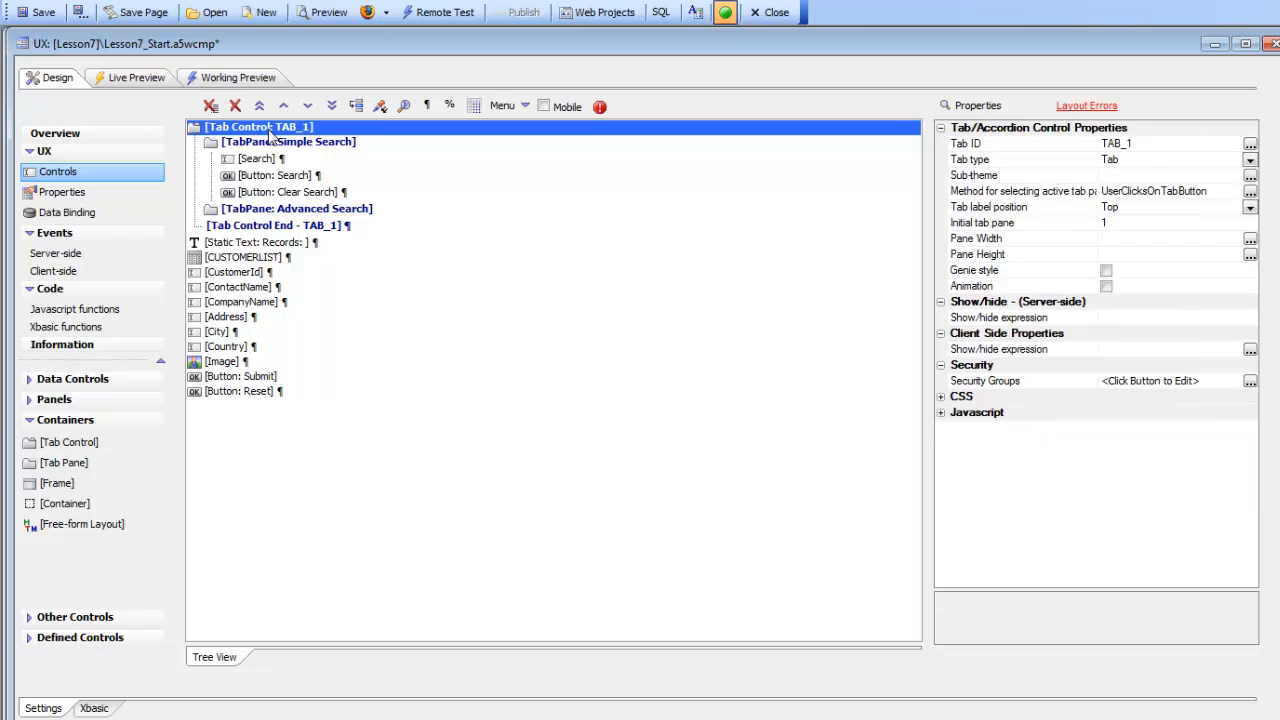
click(279, 143)
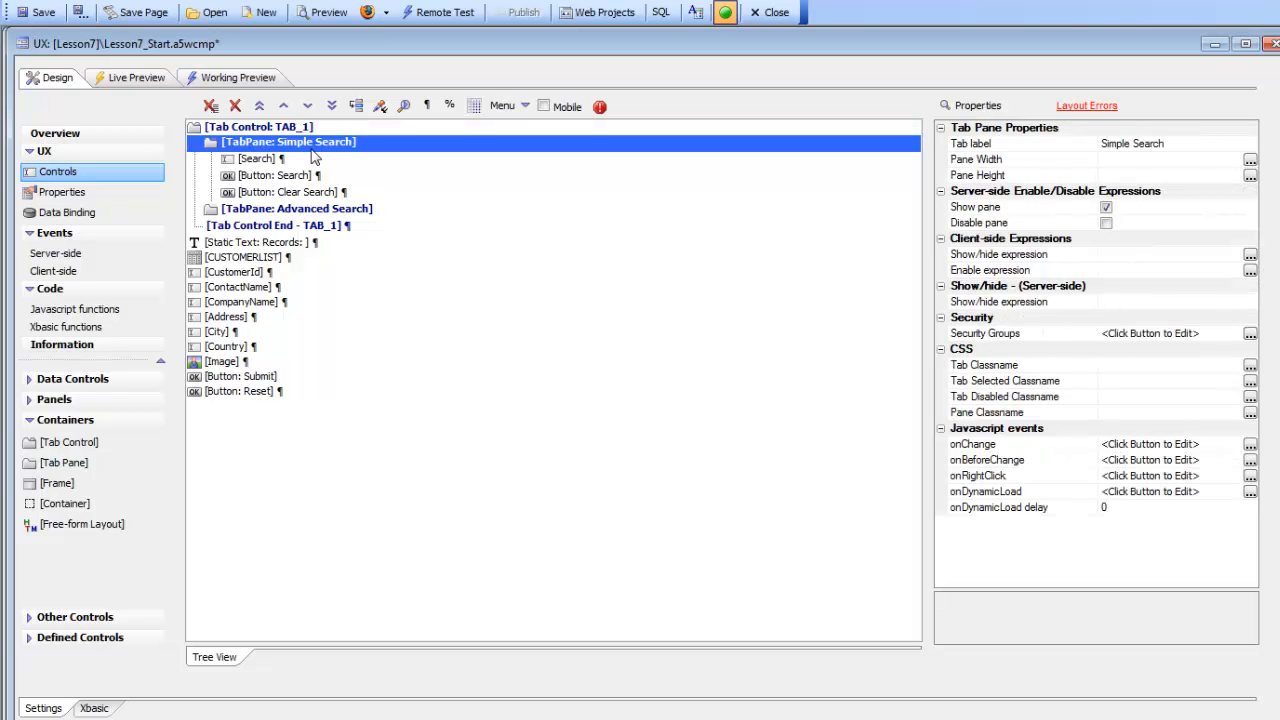
shift+click(308, 194)
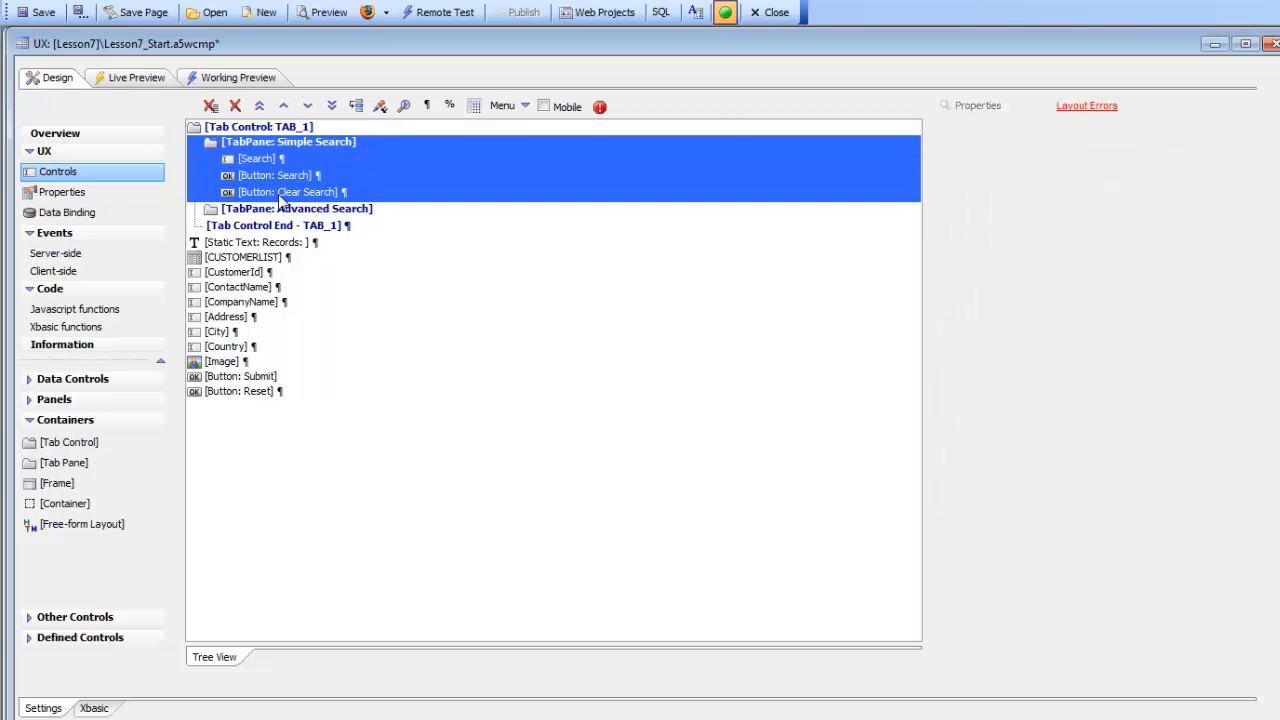
click(286, 209)
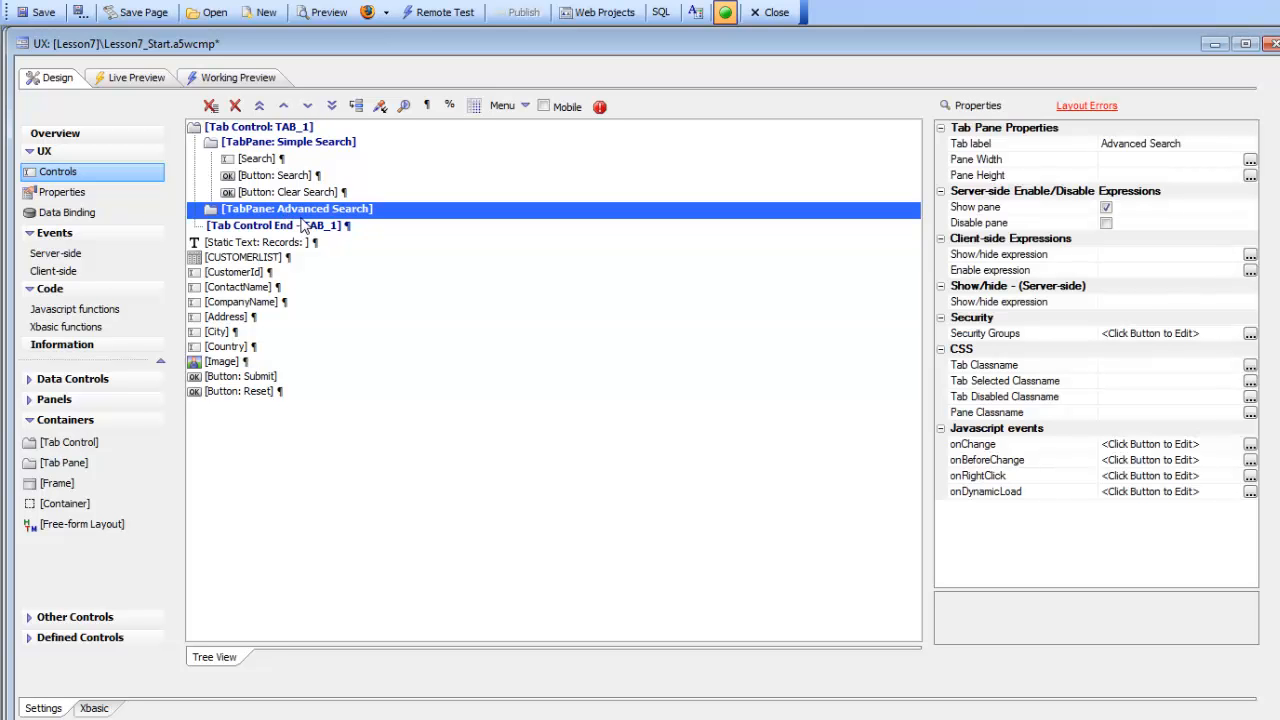